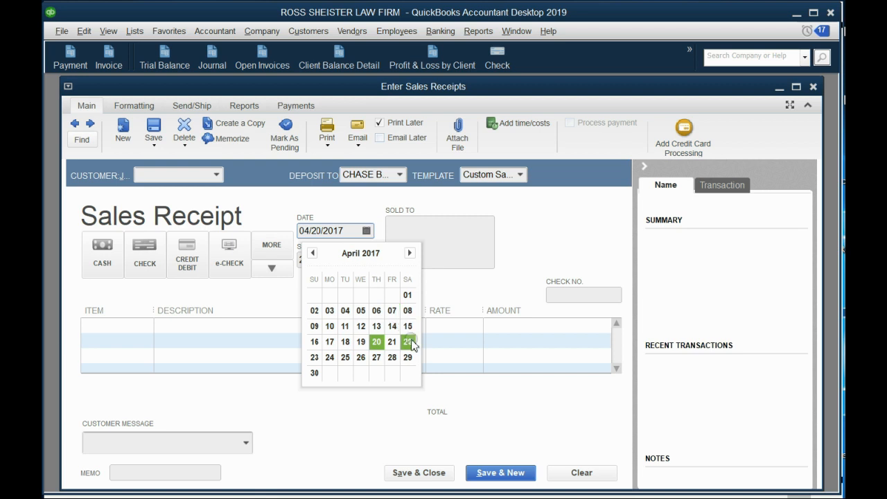
# Step: Select the second listed customer for the sales receipt and add a NOTARY SERVICE line with an amount of 30.00
pyautogui.click(220, 177)
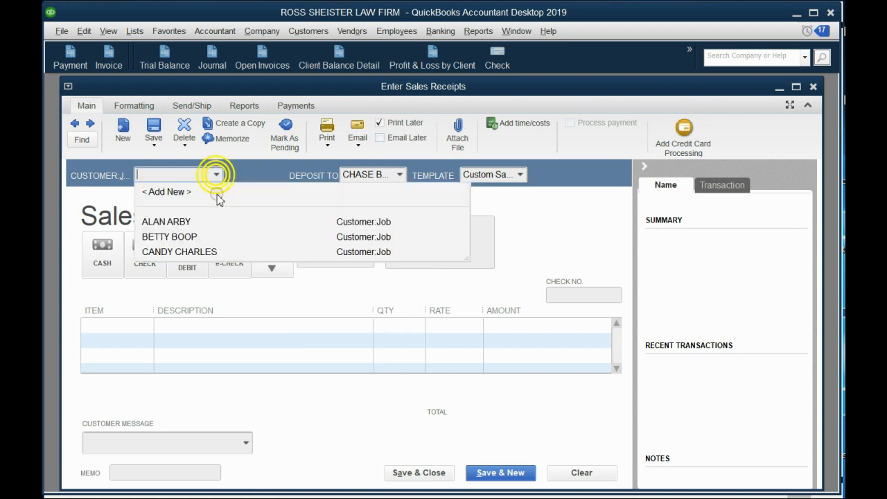
pyautogui.click(214, 233)
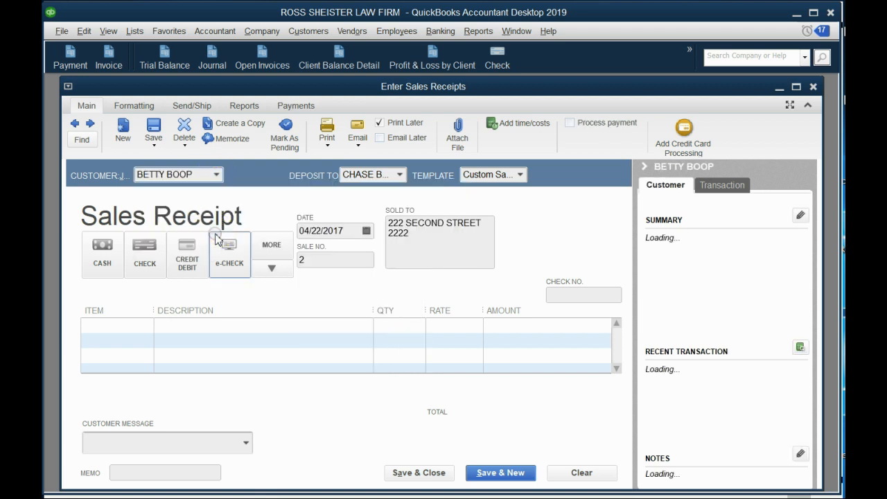
pyautogui.click(223, 326)
pyautogui.click(153, 324)
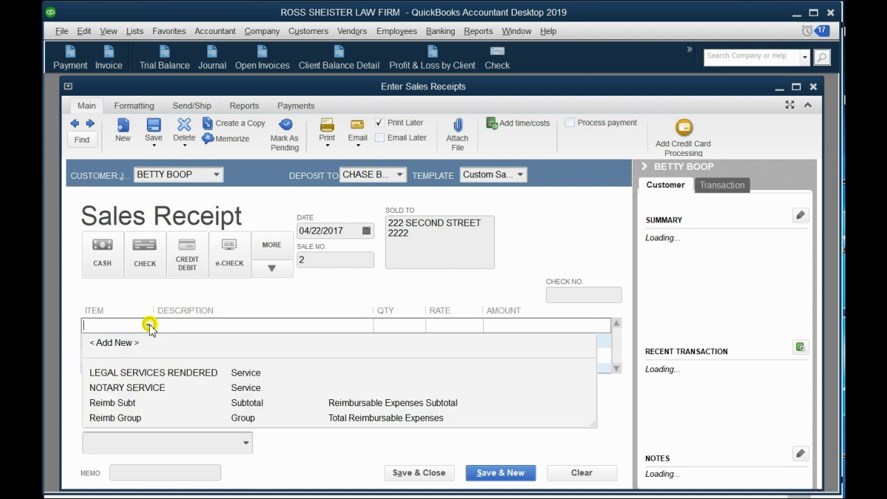
pyautogui.click(151, 388)
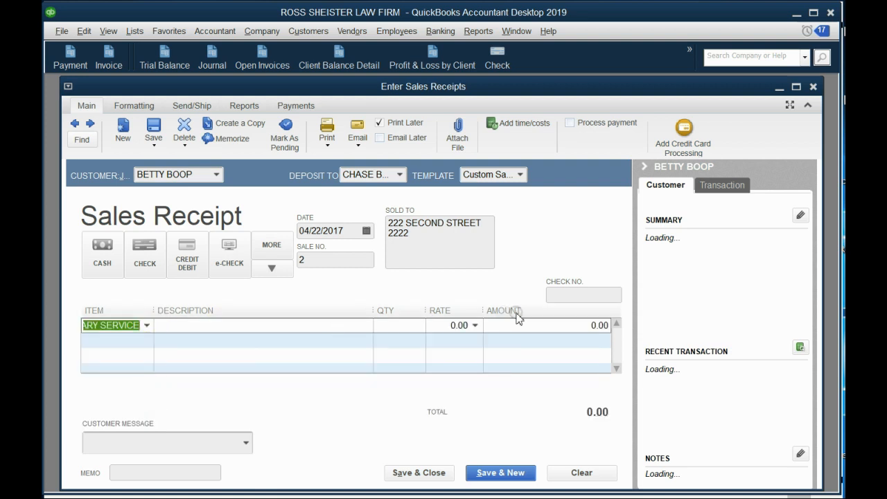
pyautogui.click(542, 325)
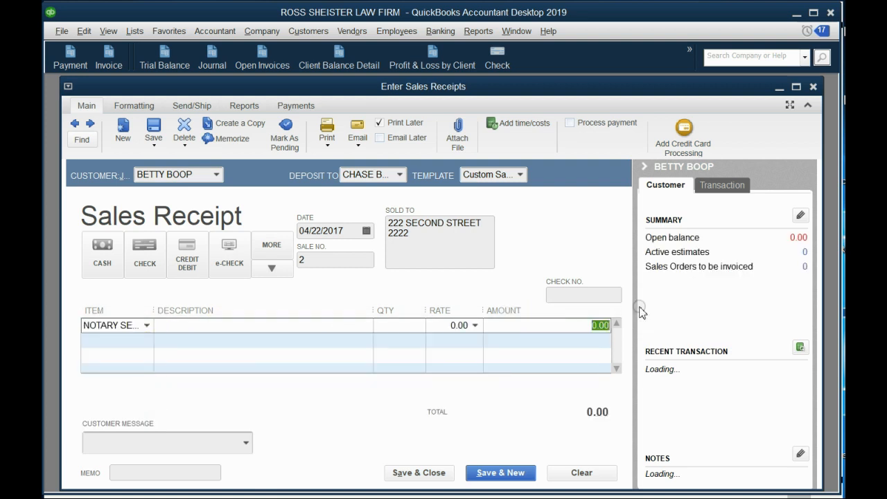
pyautogui.write('30')
pyautogui.press('Tab')
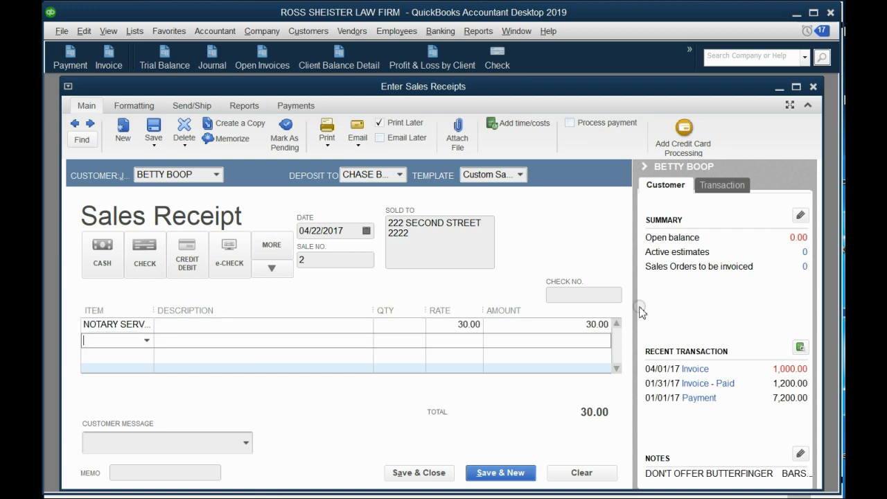
# Step: Set the sales receipt's payment method to e-Check and enter 8765 as the check number
pyautogui.click(236, 255)
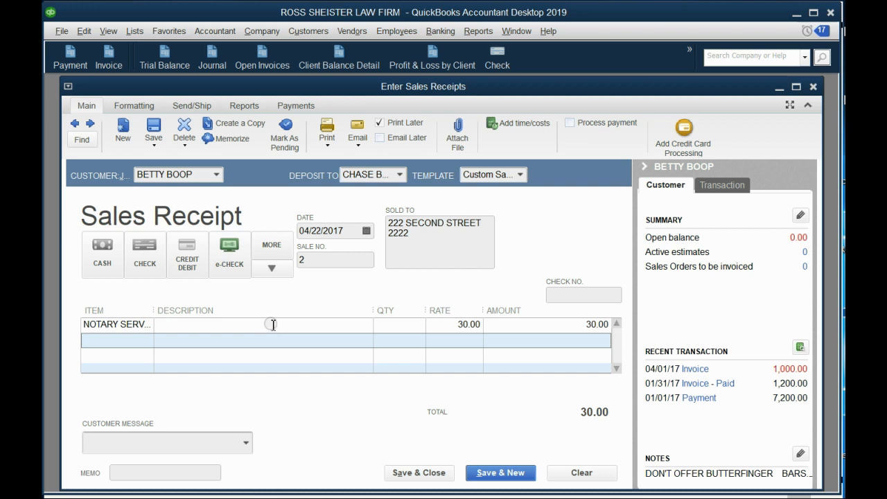
pyautogui.click(233, 254)
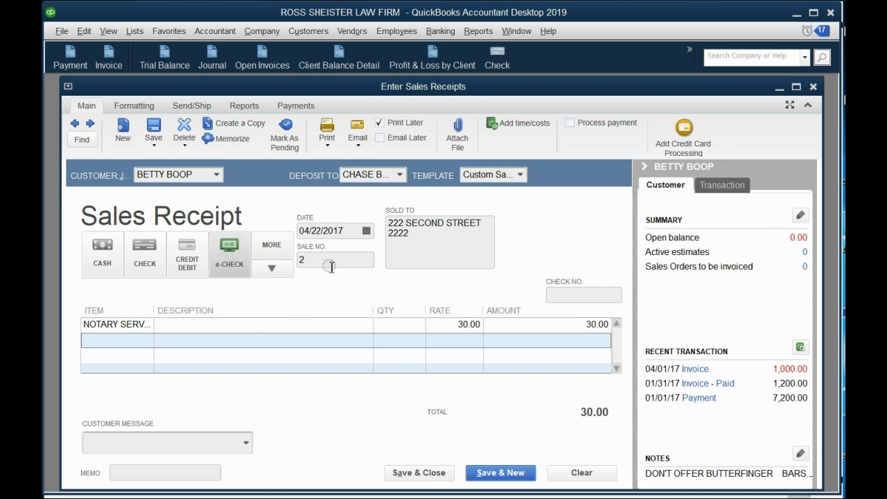
pyautogui.click(555, 294)
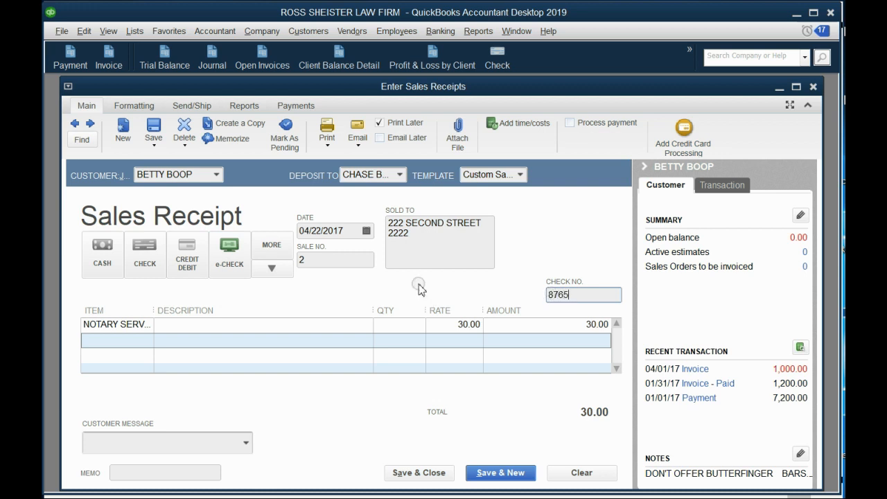
pyautogui.click(243, 269)
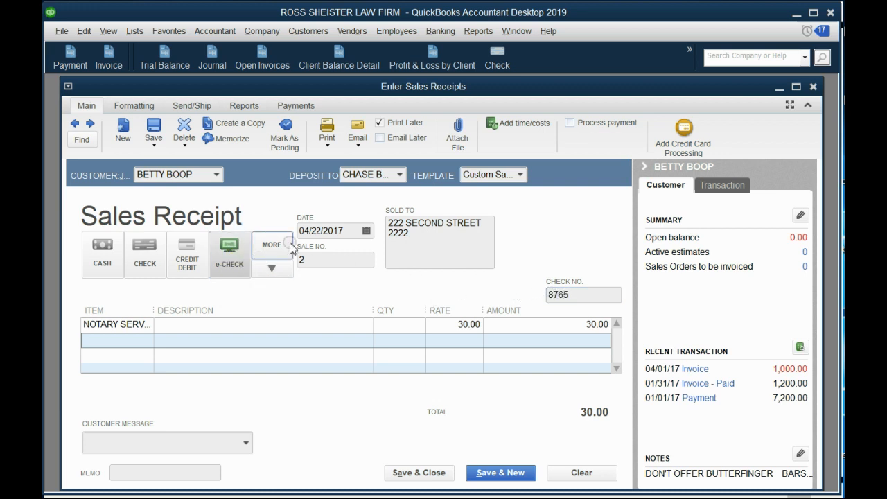
# Step: Set the sales receipt's deposit account to Undeposited Funds, and save and close the receipt
pyautogui.click(405, 175)
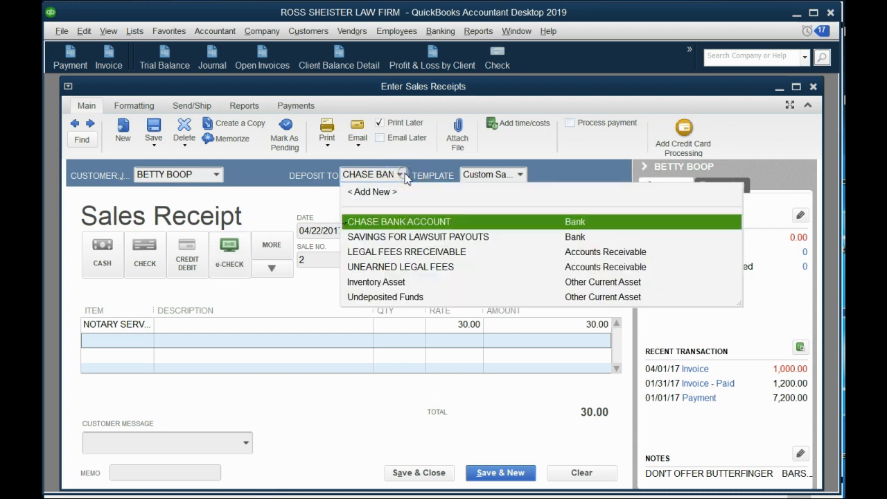
pyautogui.click(393, 298)
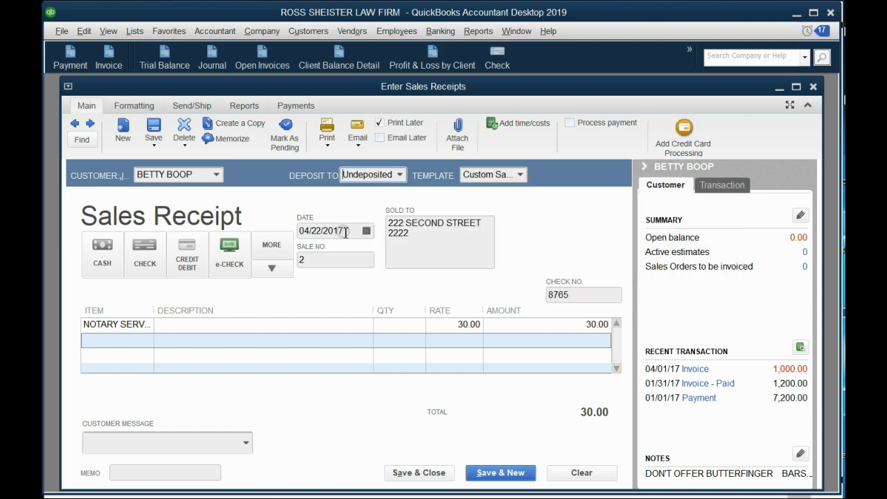
pyautogui.click(399, 175)
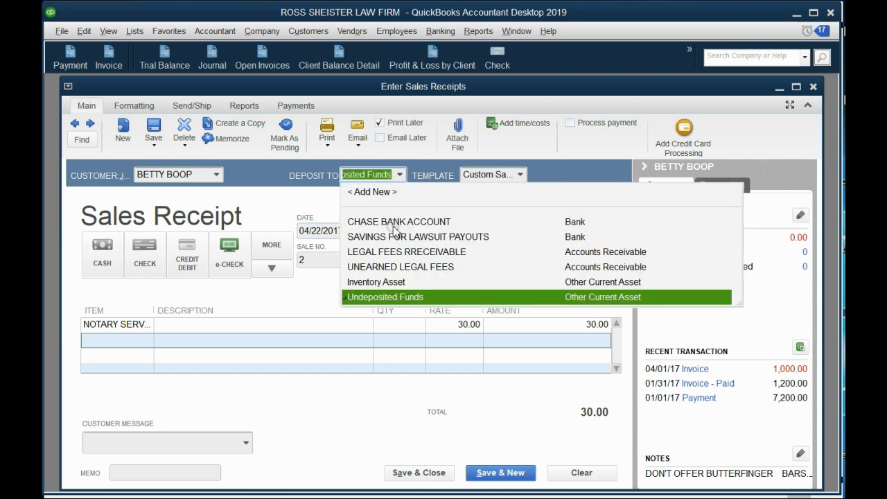
pyautogui.click(396, 300)
pyautogui.click(319, 261)
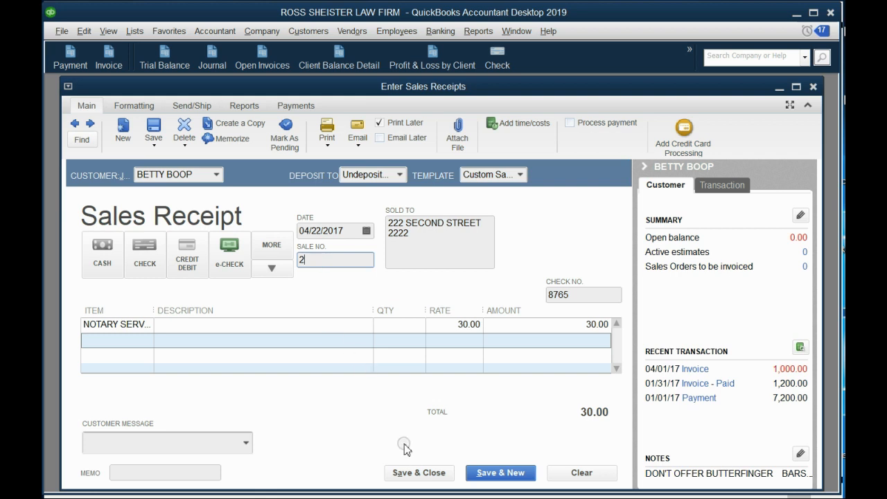
pyautogui.click(420, 474)
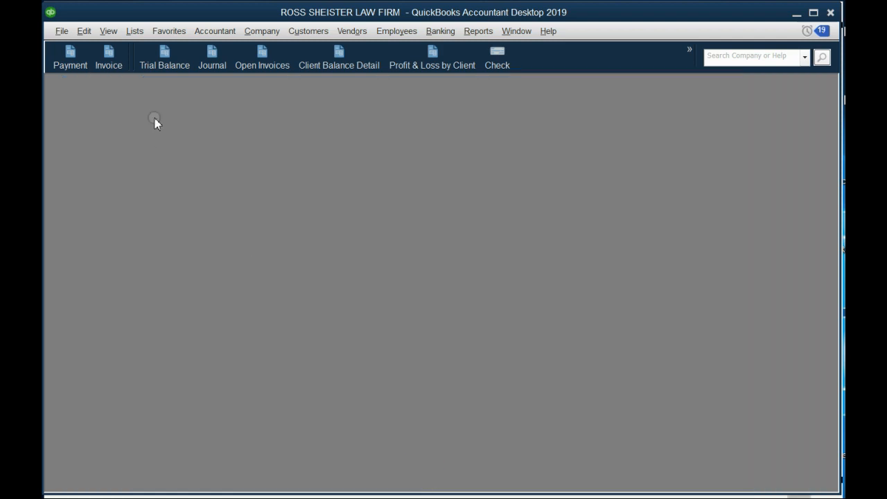
# Step: Open the Trial Balance report and review the transactions behind INCOME FROM NOTARY SERVICE
pyautogui.click(160, 64)
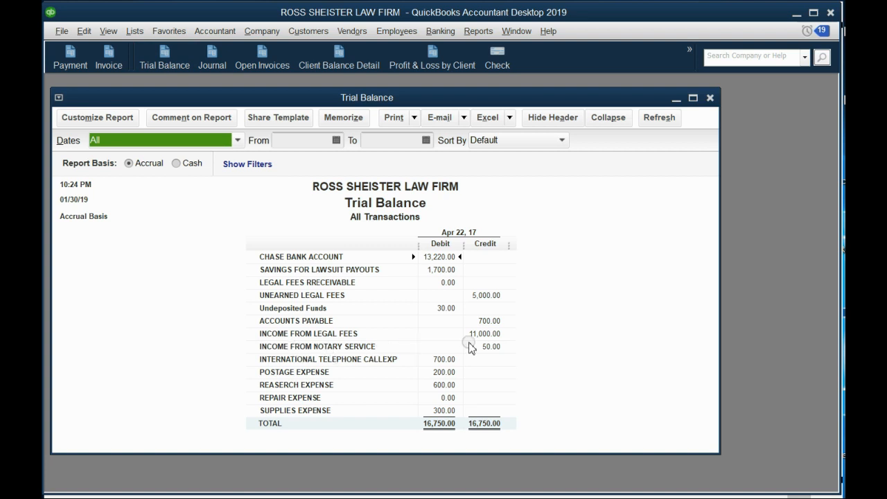
pyautogui.doubleClick(499, 351)
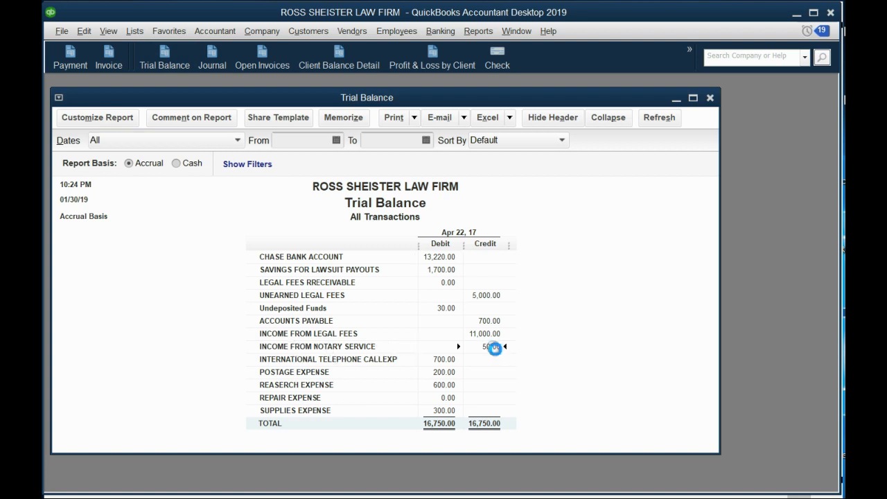
pyautogui.click(248, 293)
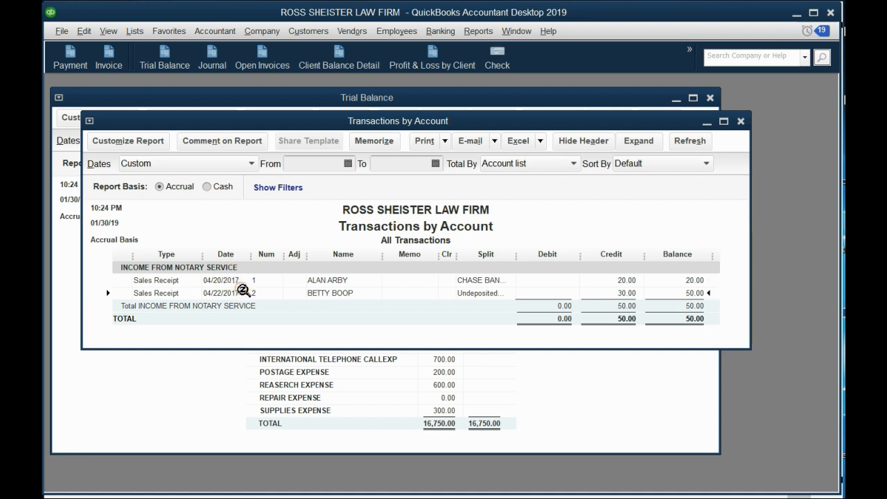
pyautogui.click(740, 121)
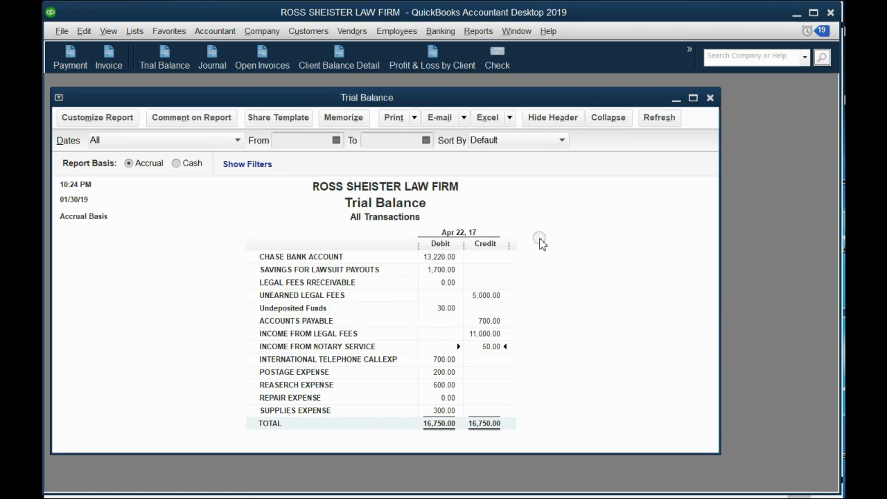
# Step: Review the transactions behind the CHASE BANK ACCOUNT balance in the Trial Balance
pyautogui.doubleClick(433, 257)
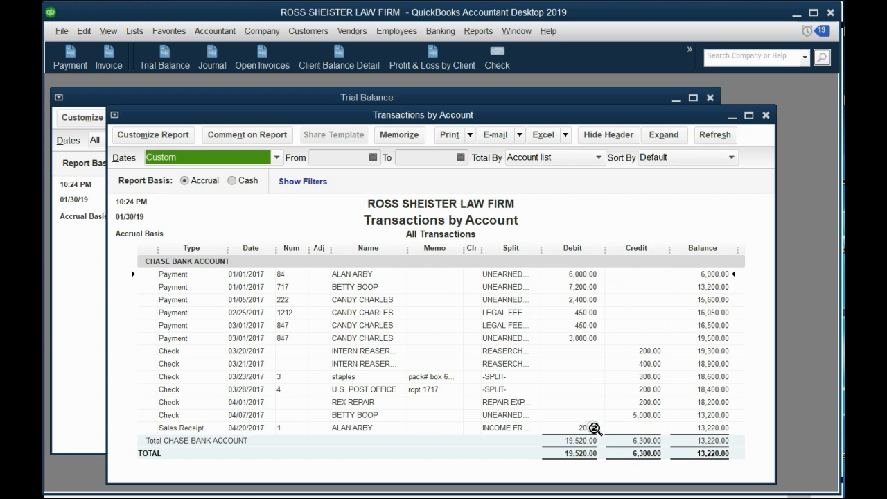
pyautogui.click(766, 115)
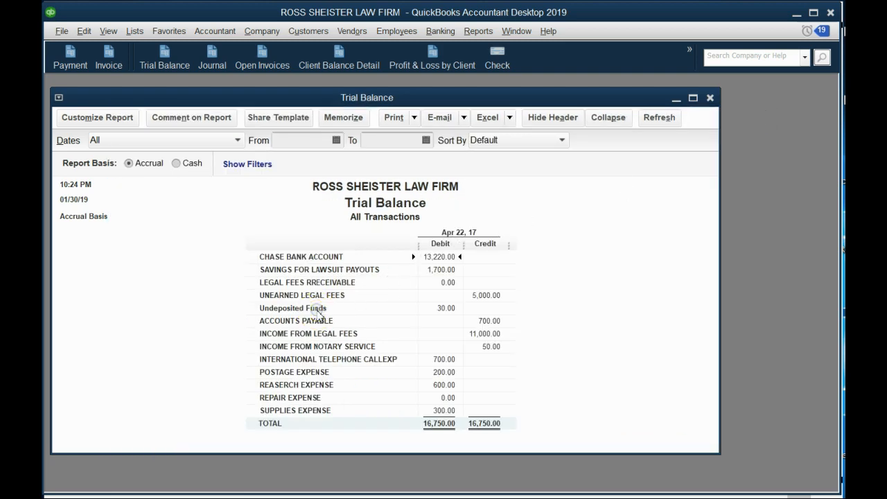
pyautogui.click(596, 268)
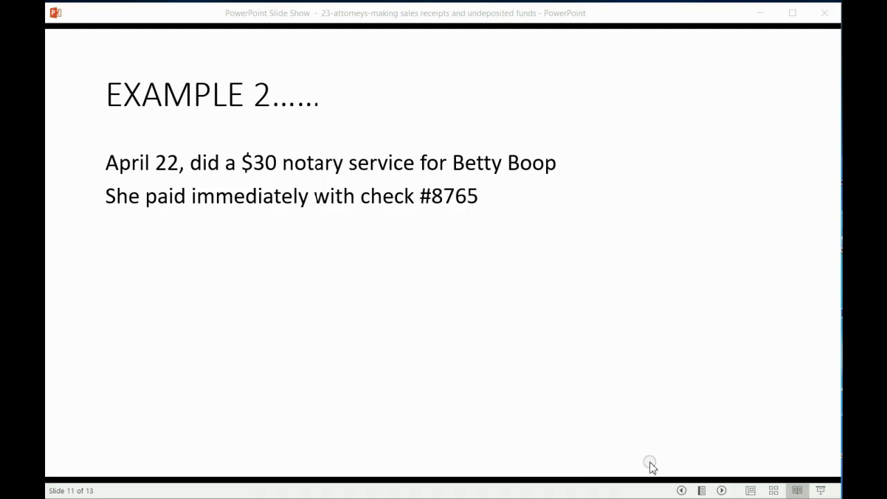
pyautogui.click(633, 430)
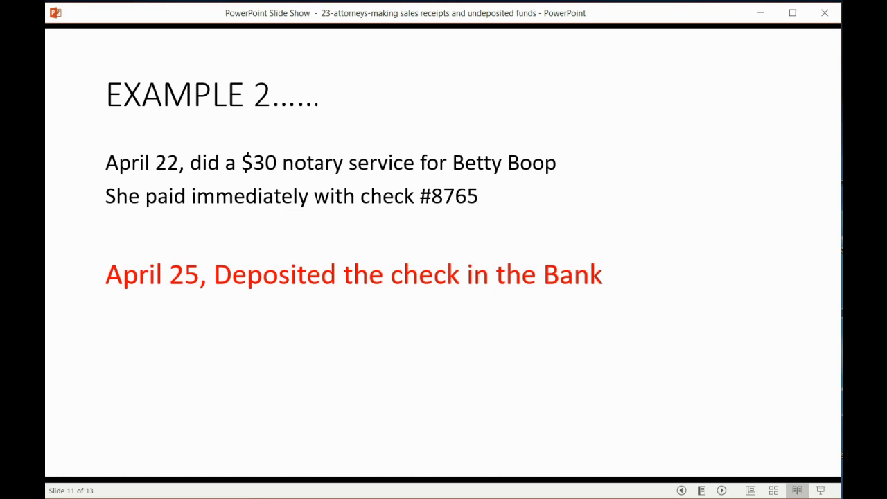
pyautogui.click(526, 383)
pyautogui.click(527, 385)
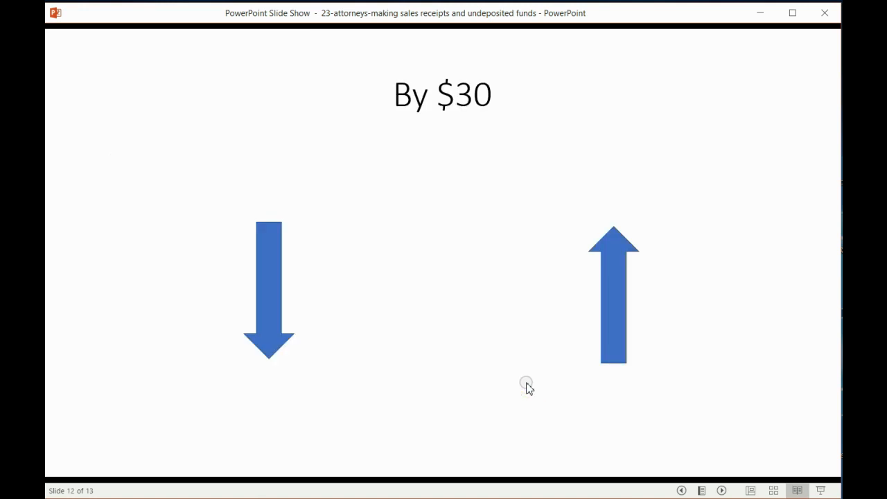
pyautogui.click(527, 385)
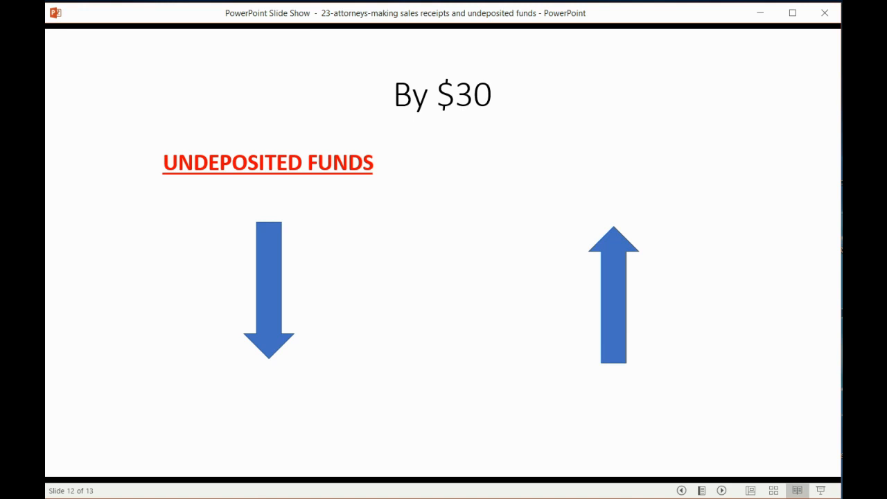
pyautogui.click(527, 382)
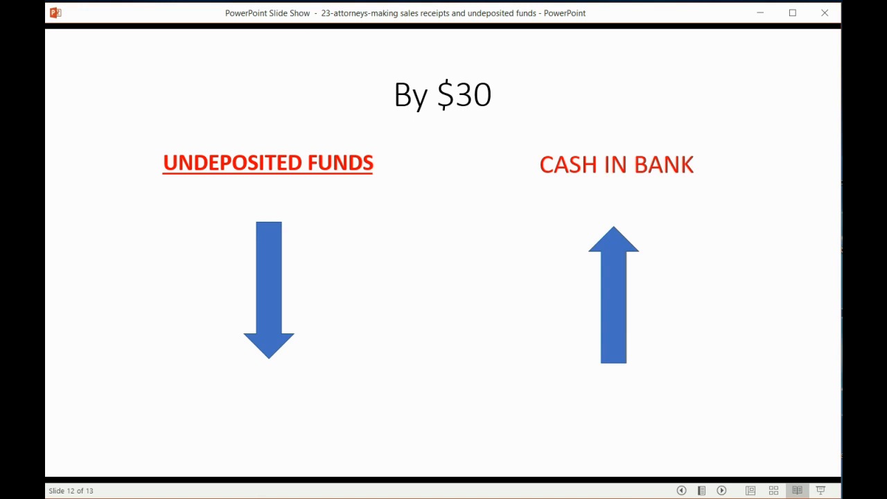
# Step: Switch back to QuickBooks, close the Trial Balance report and start making a bank deposit
pyautogui.hotkey('alt', 'Tab')
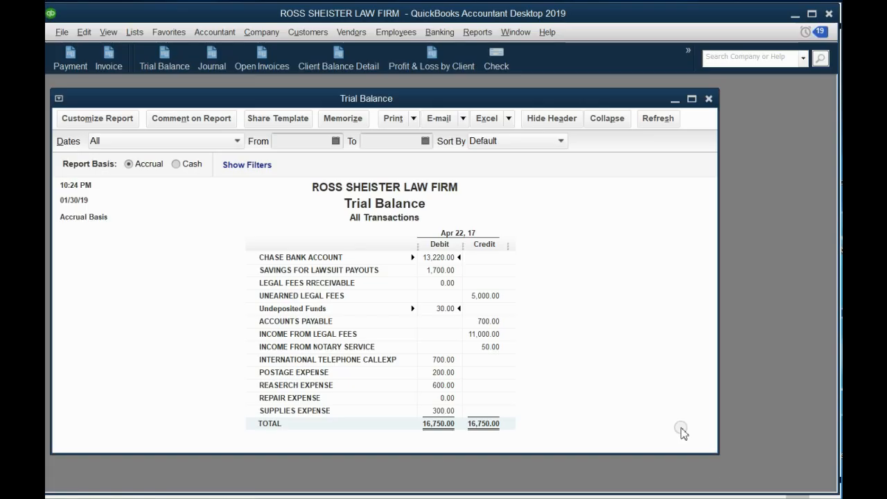
pyautogui.press('Escape')
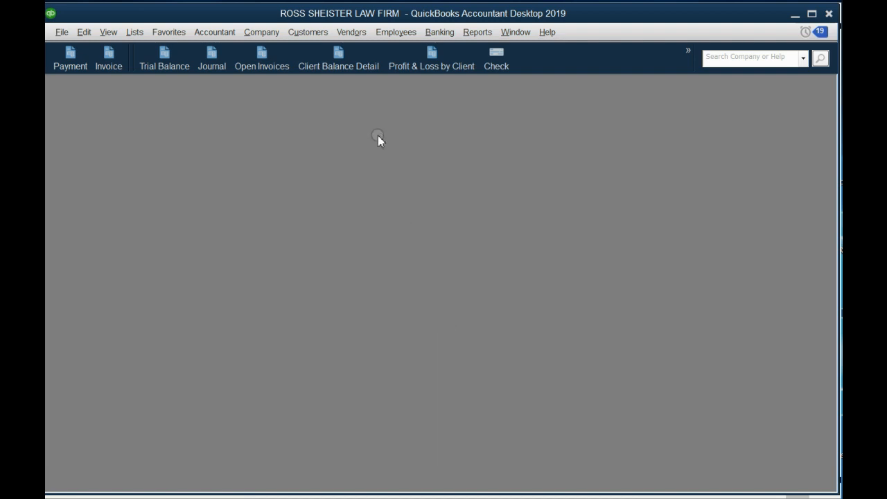
pyautogui.click(437, 33)
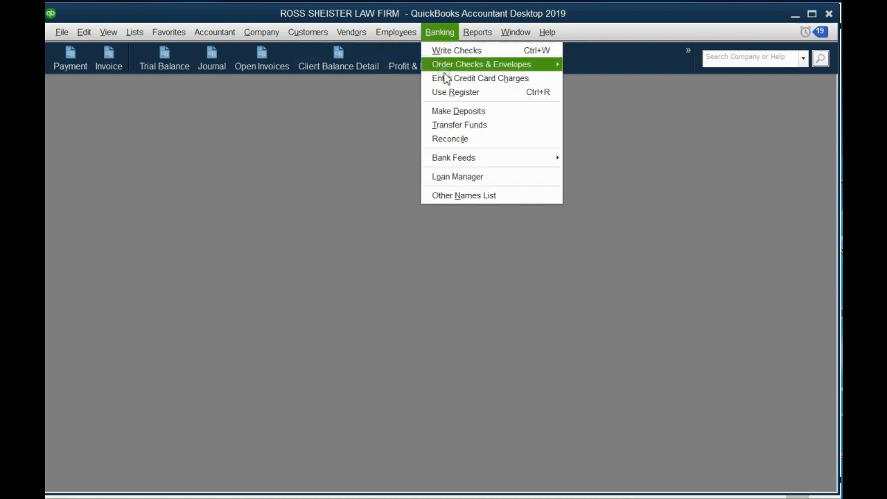
pyautogui.click(458, 113)
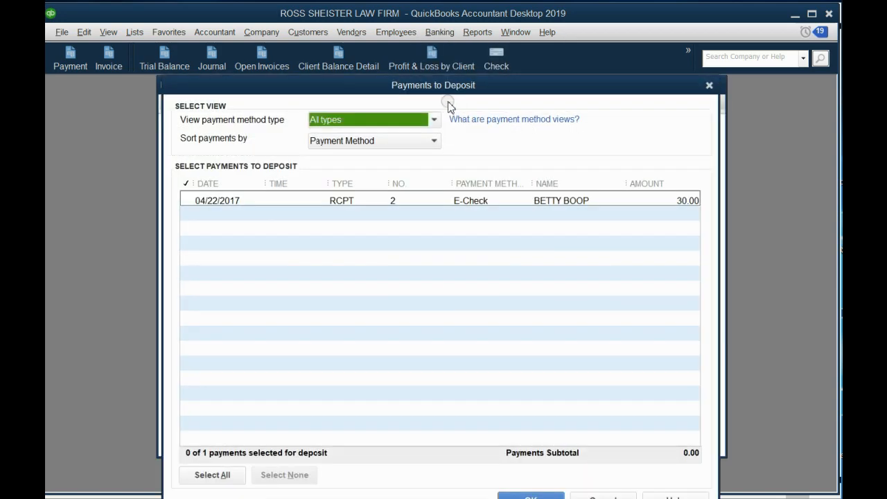
# Step: Close the list of payments awaiting deposit and reopen it from the Make Deposits form
pyautogui.moveTo(442, 87); pyautogui.dragTo(368, 148)
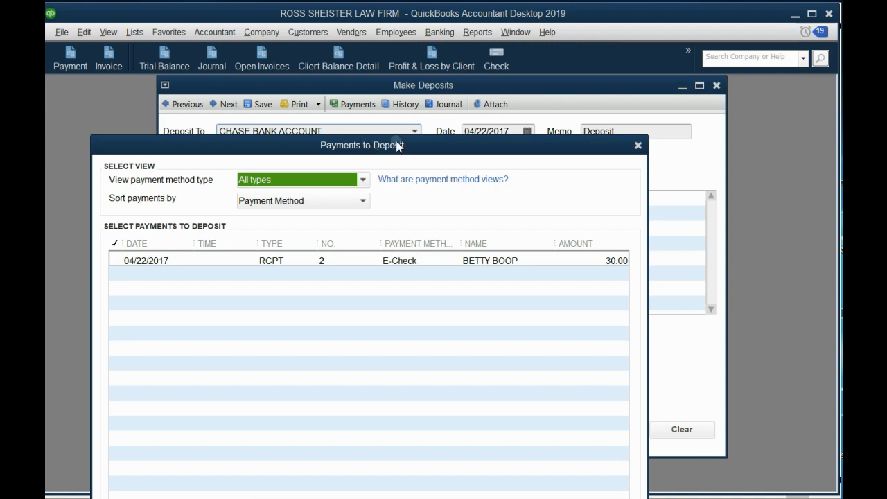
pyautogui.click(638, 144)
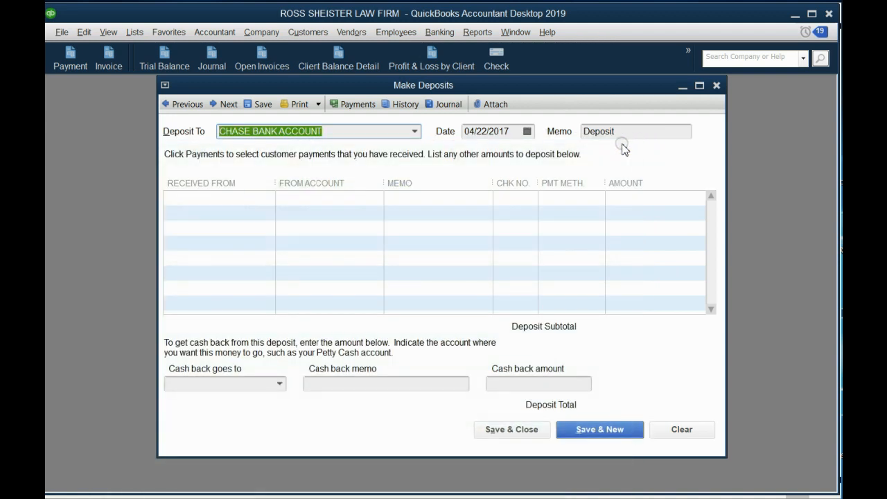
pyautogui.click(359, 105)
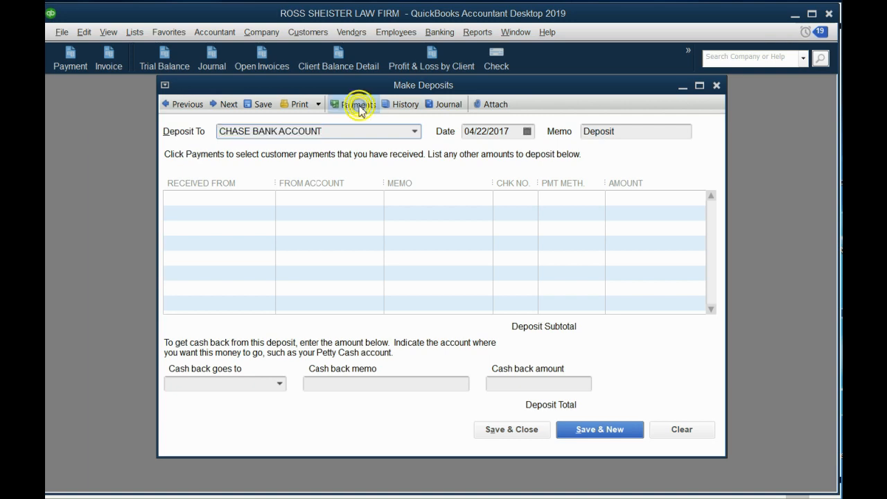
pyautogui.moveTo(386, 131); pyautogui.dragTo(415, 134)
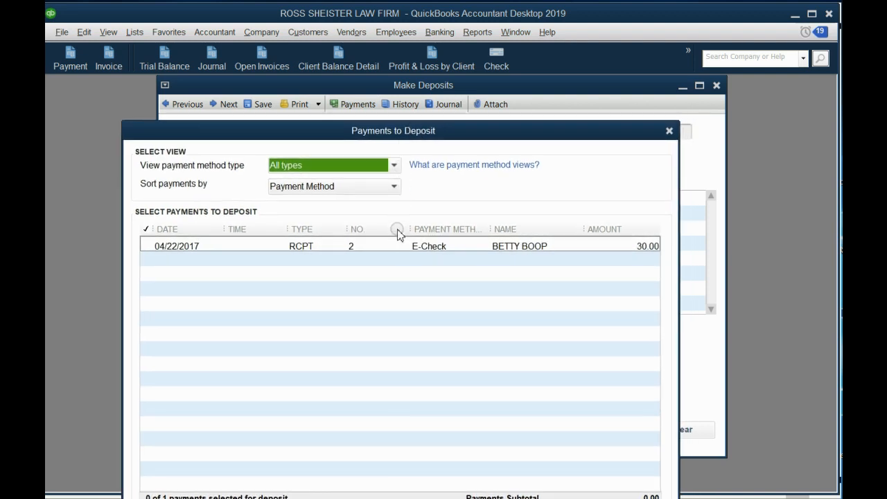
pyautogui.click(402, 258)
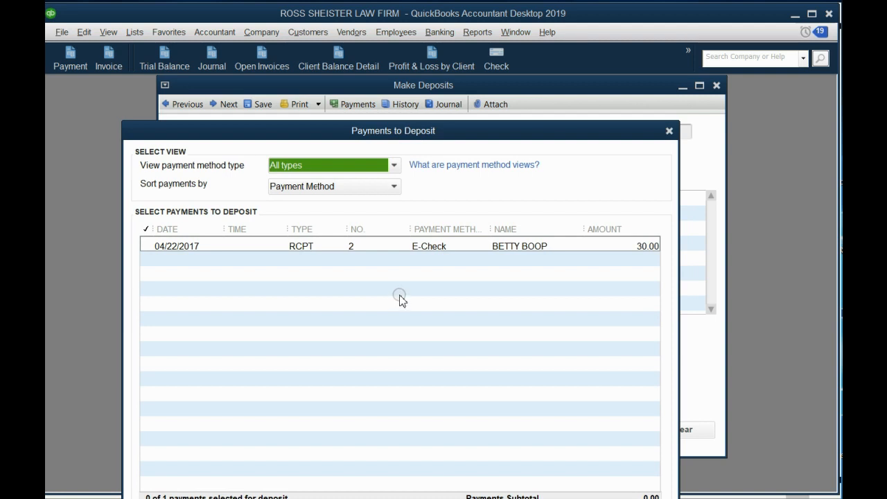
# Step: Reopen the payments awaiting deposit from Make Deposits and add the 04/22/2017 sales receipt payment of 30.00 to the deposit
pyautogui.click(669, 130)
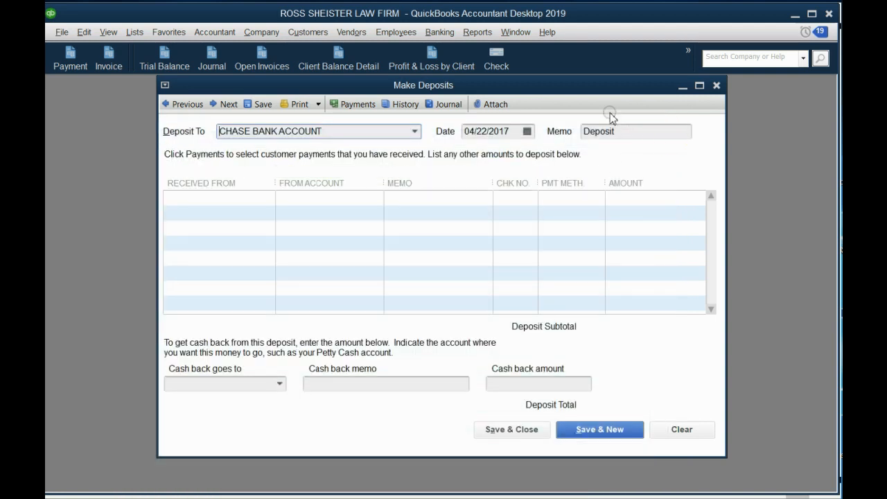
pyautogui.moveTo(598, 95); pyautogui.dragTo(588, 106)
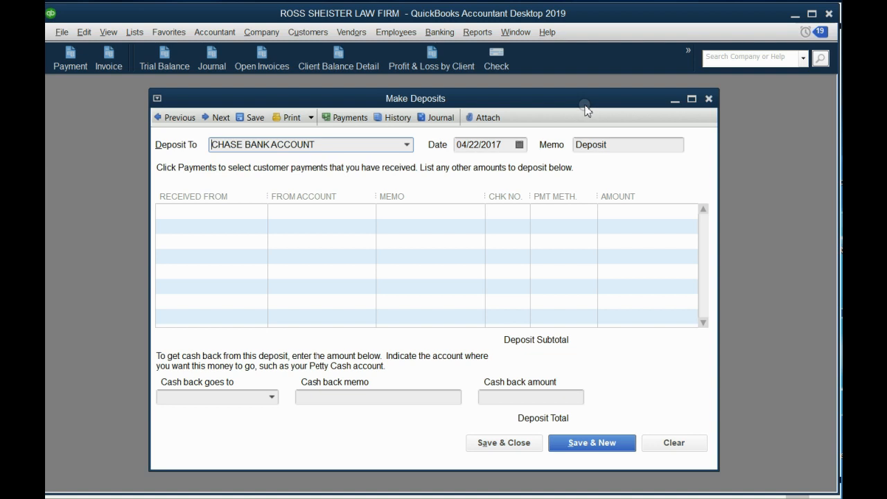
pyautogui.click(345, 118)
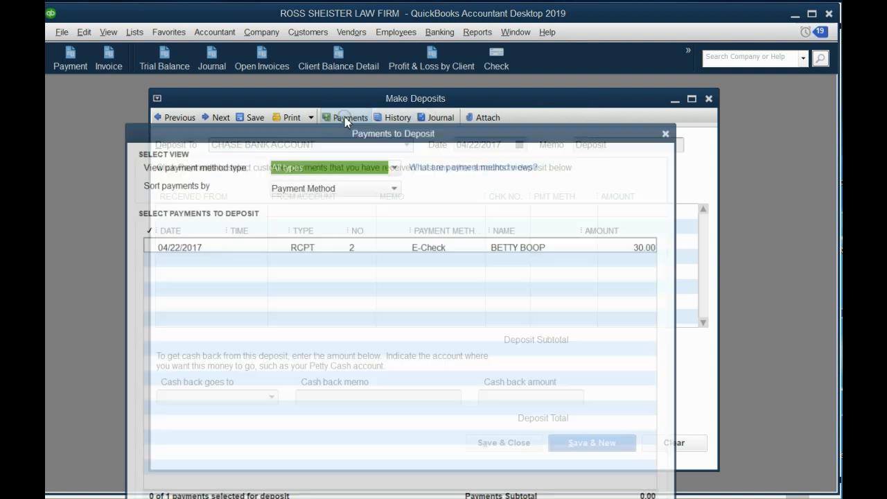
pyautogui.moveTo(353, 131)
pyautogui.mouseDown()
pyautogui.moveTo(386, 140)
pyautogui.moveTo(355, 132)
pyautogui.mouseUp()
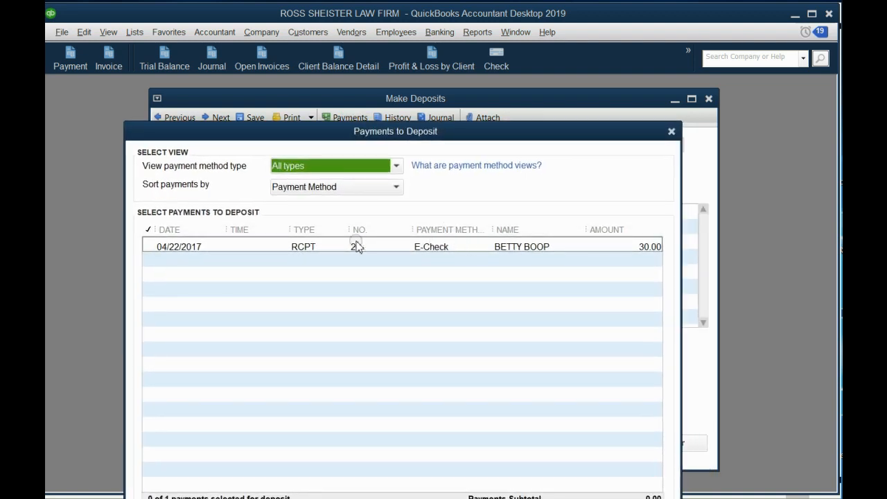
pyautogui.click(148, 246)
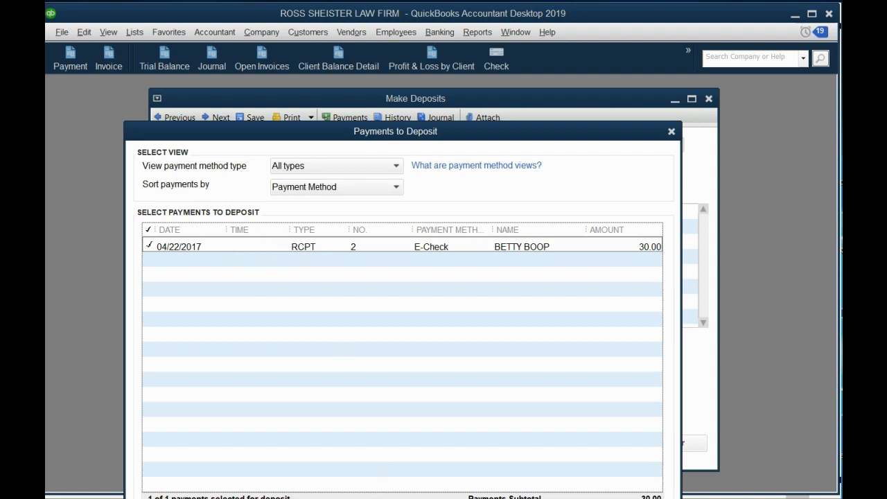
pyautogui.moveTo(283, 136); pyautogui.dragTo(267, 35)
pyautogui.click(476, 445)
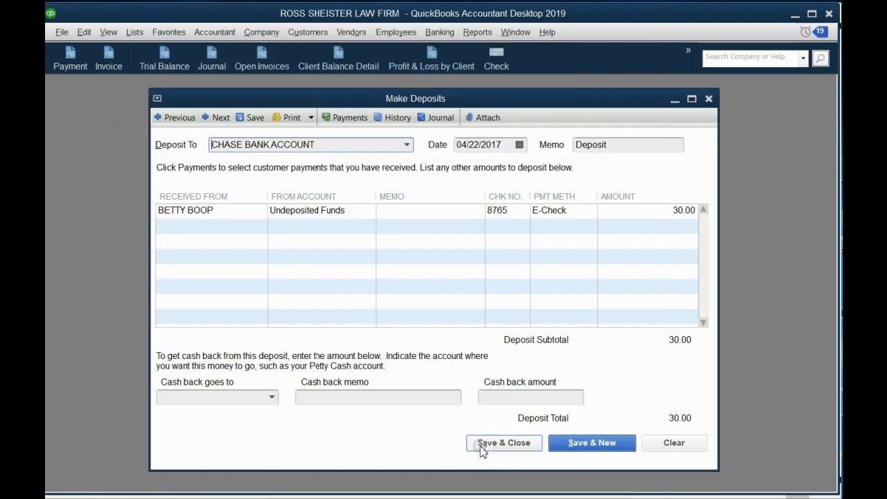
pyautogui.click(394, 231)
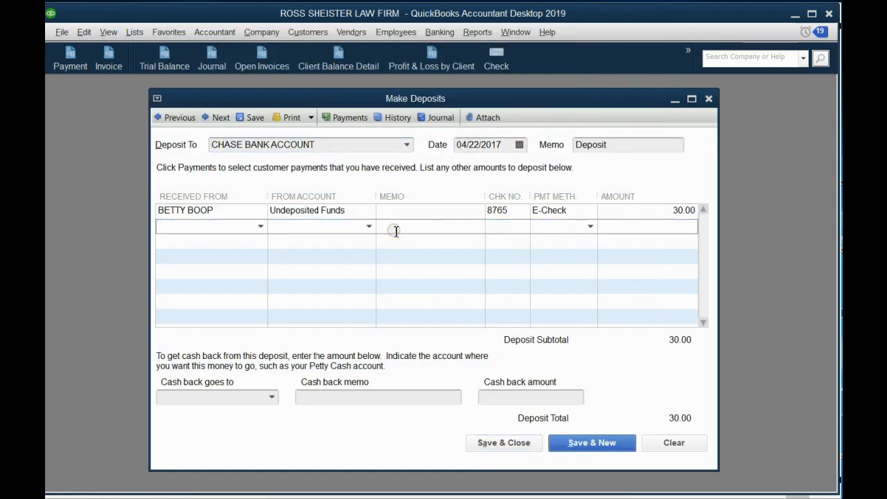
pyautogui.click(337, 241)
pyautogui.click(341, 256)
pyautogui.click(344, 270)
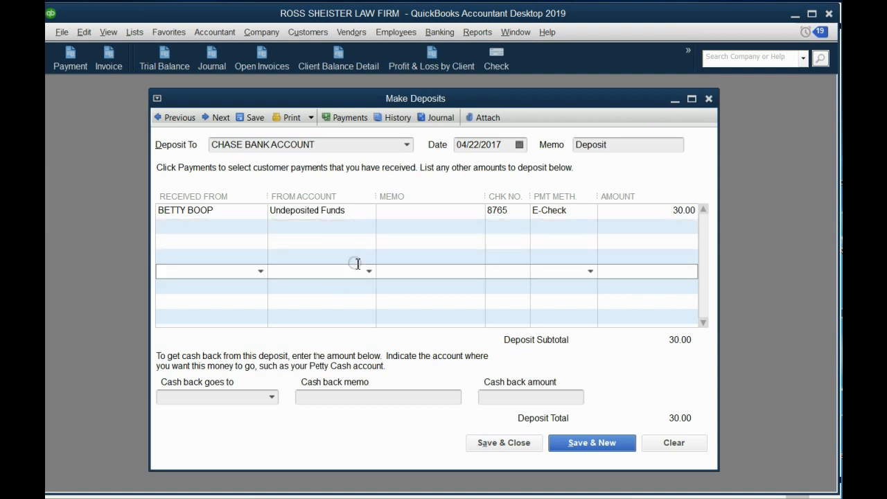
# Step: Keep CHASE BANK ACCOUNT as the deposit account, set the deposit date to 04/25/2017, and save and close the deposit
pyautogui.click(409, 147)
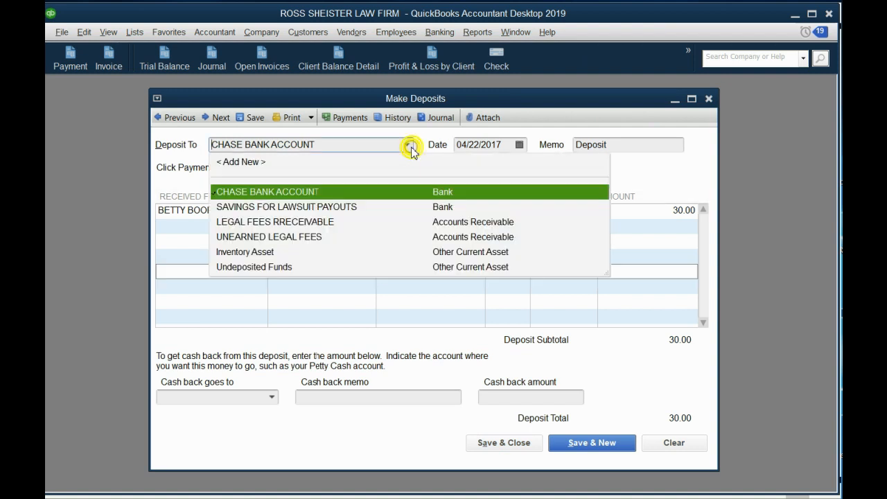
pyautogui.click(410, 146)
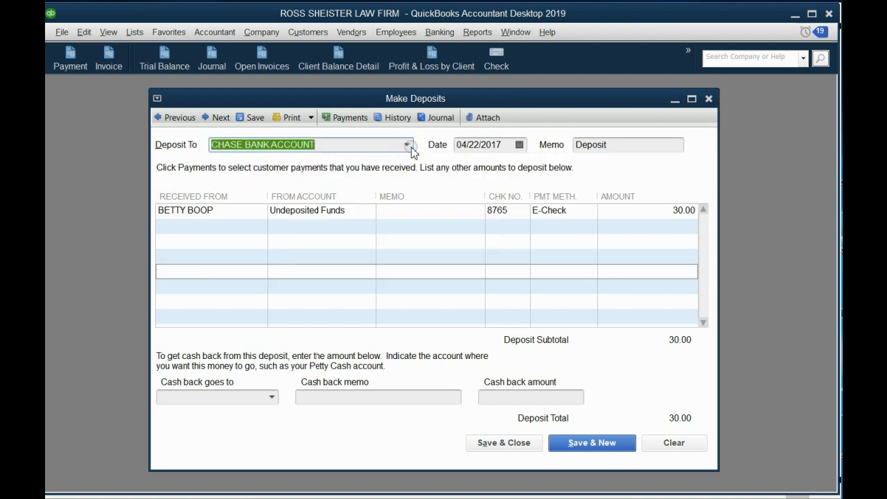
pyautogui.click(519, 145)
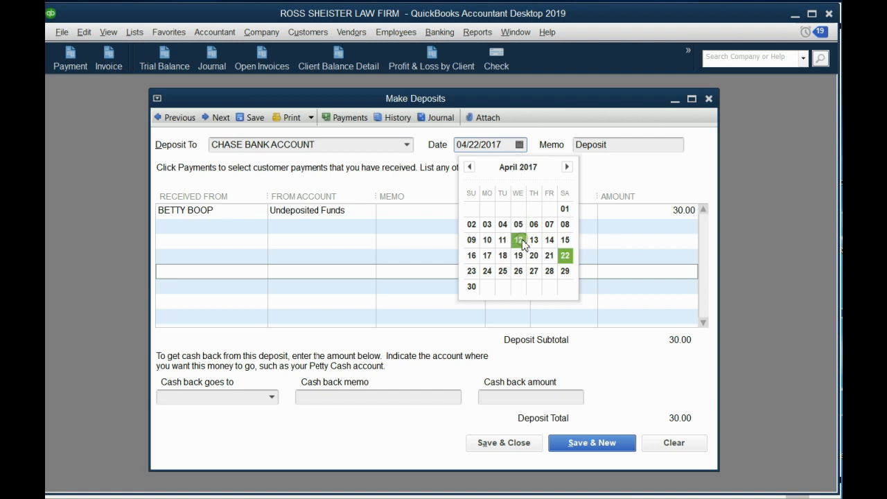
pyautogui.click(504, 271)
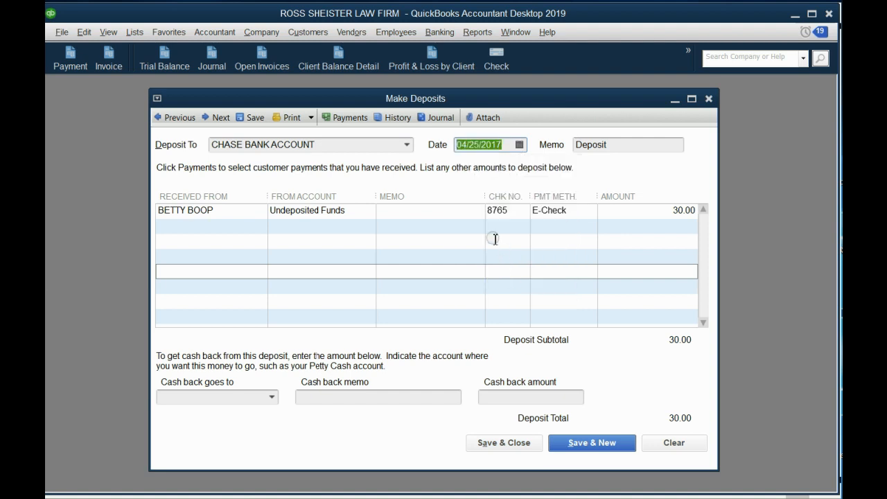
pyautogui.click(454, 210)
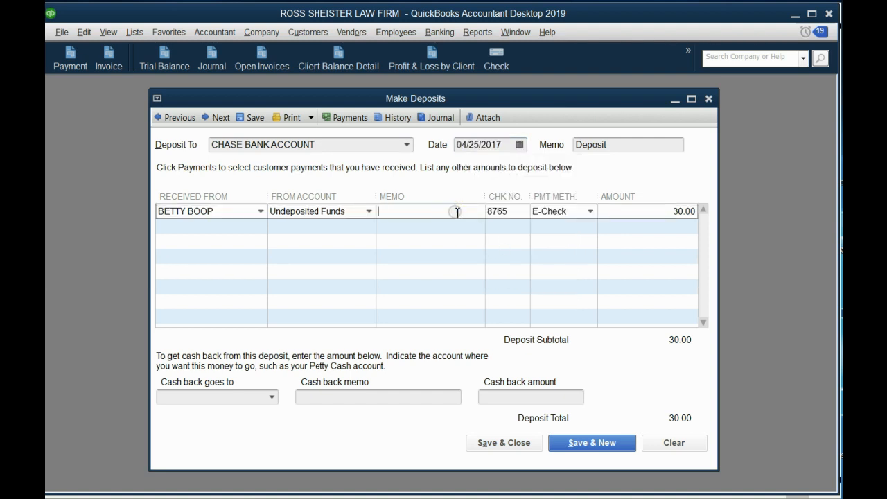
pyautogui.click(517, 444)
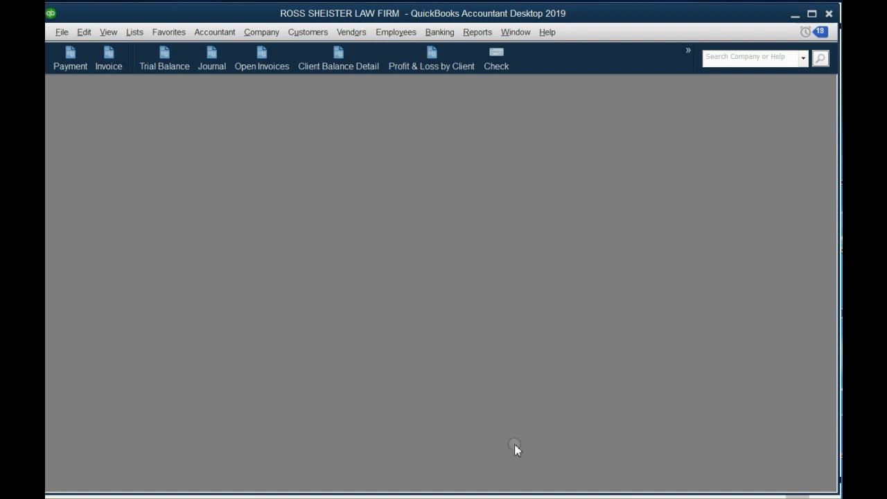
# Step: Open the Trial Balance report and review the transactions behind the Undeposited Funds balance
pyautogui.click(179, 68)
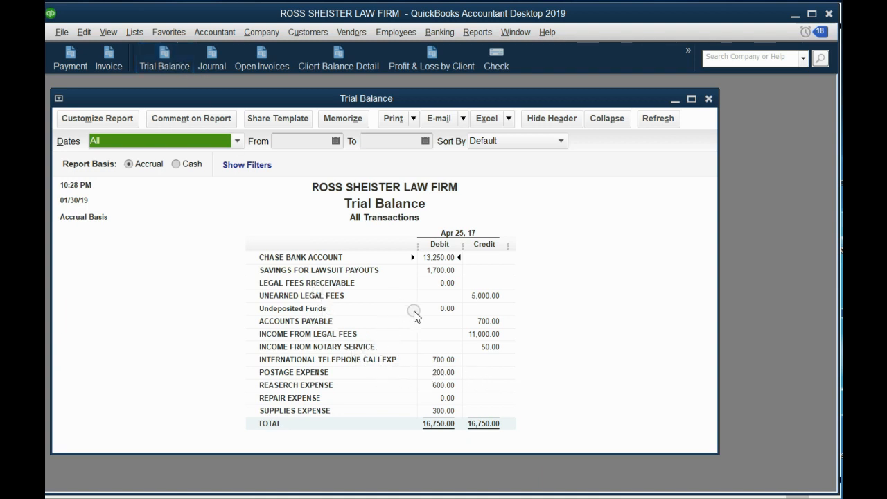
pyautogui.click(332, 308)
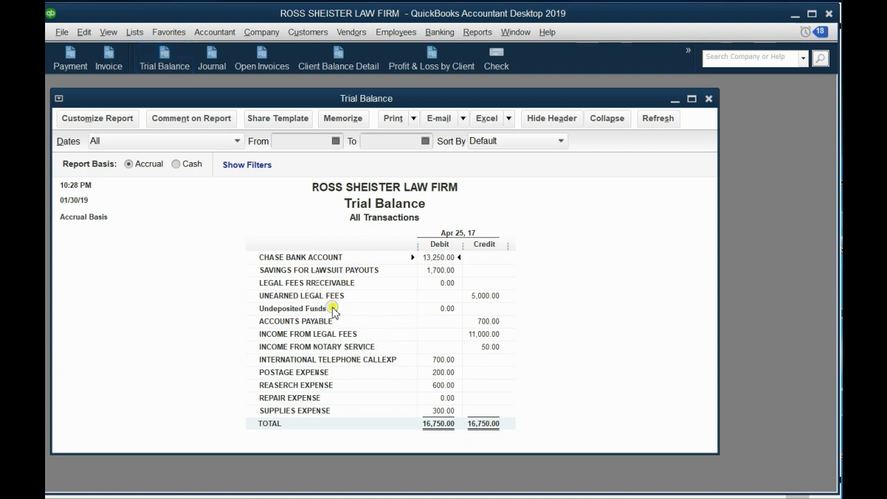
pyautogui.click(447, 309)
pyautogui.doubleClick(447, 312)
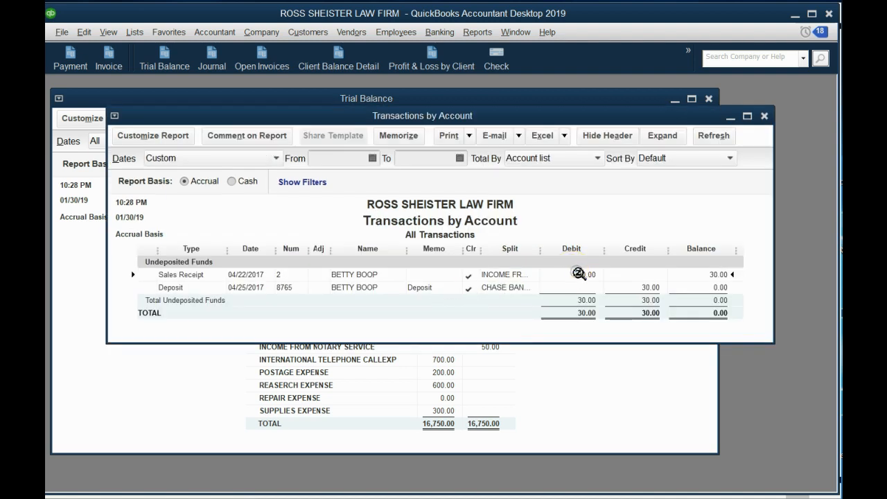
pyautogui.click(646, 289)
pyautogui.click(764, 117)
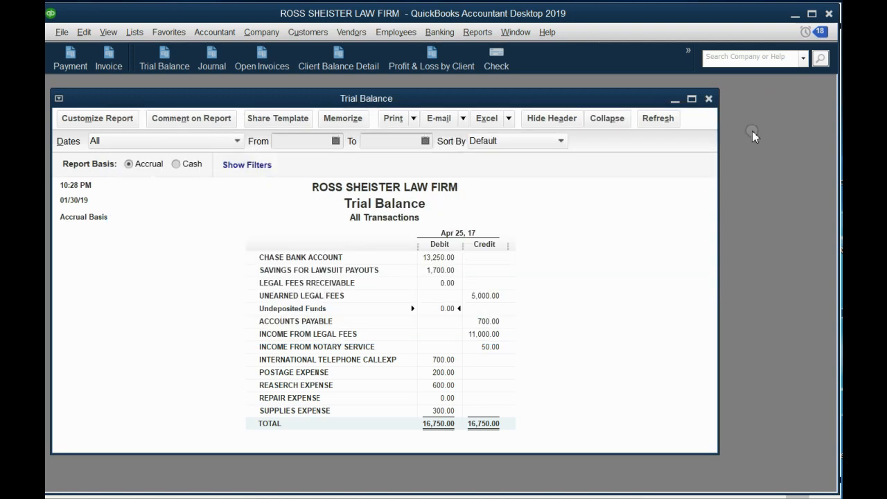
# Step: Review the CHASE BANK ACCOUNT transactions behind the Trial Balance, checking the deposit dated 04/25/2017
pyautogui.doubleClick(450, 259)
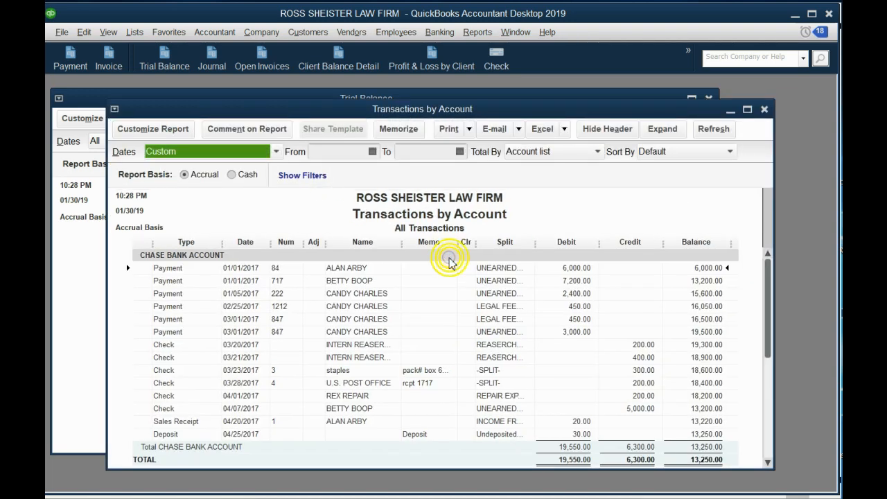
pyautogui.scroll(-1, 594, 407)
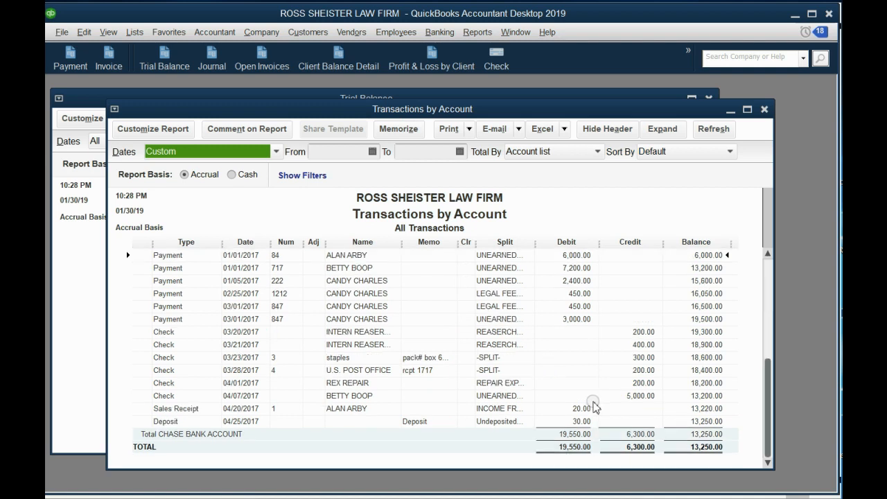
pyautogui.click(582, 421)
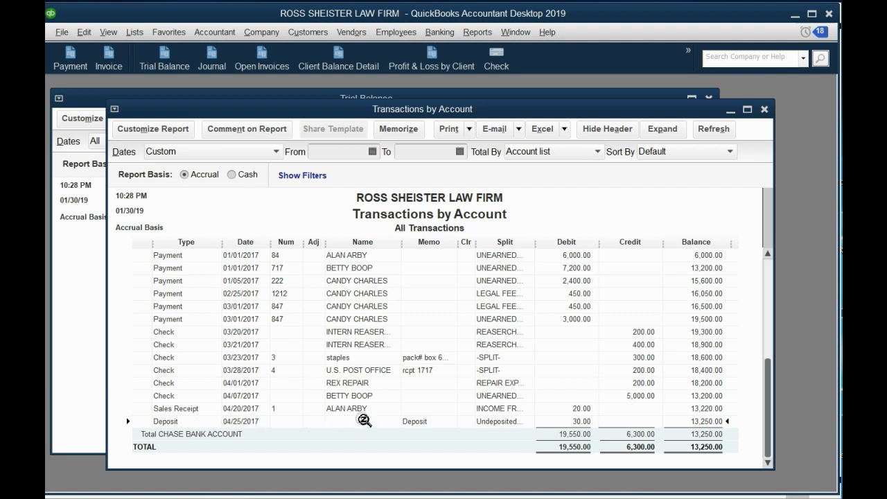
pyautogui.click(765, 109)
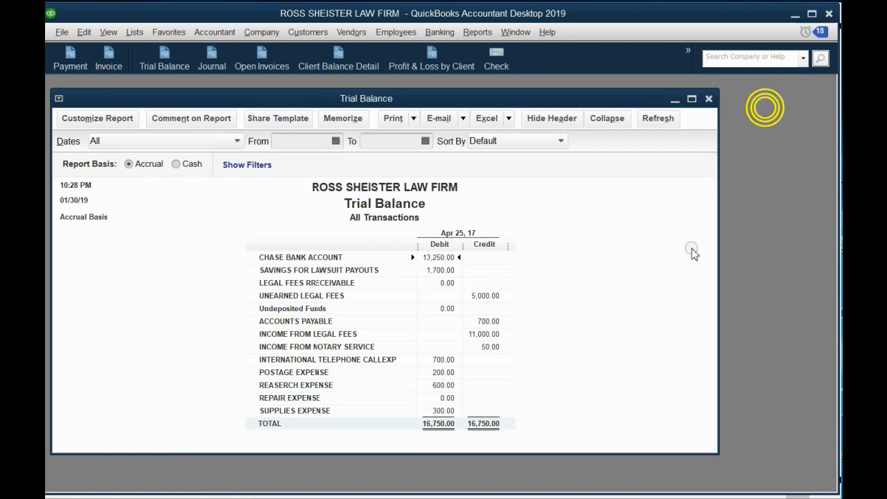
pyautogui.click(678, 497)
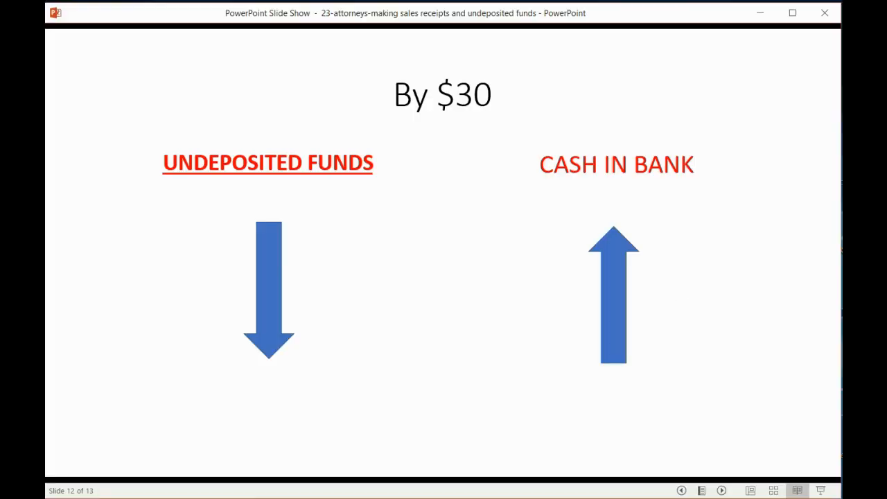
pyautogui.click(630, 442)
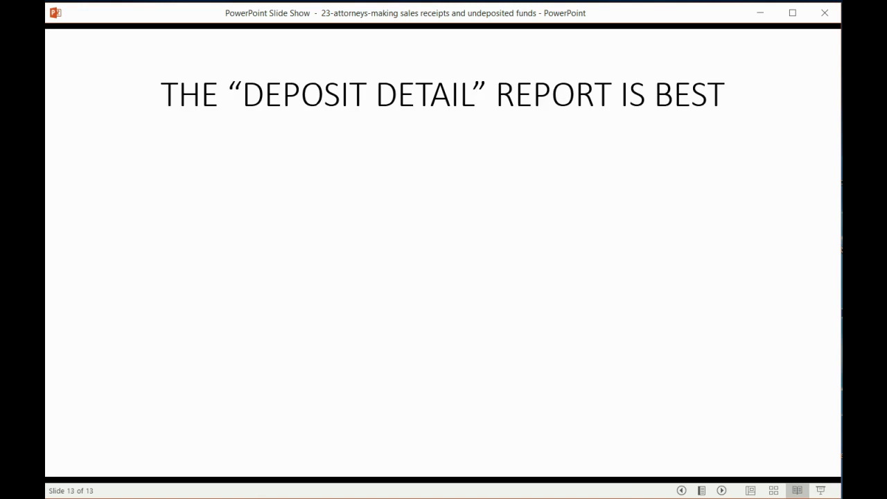
pyautogui.click(622, 422)
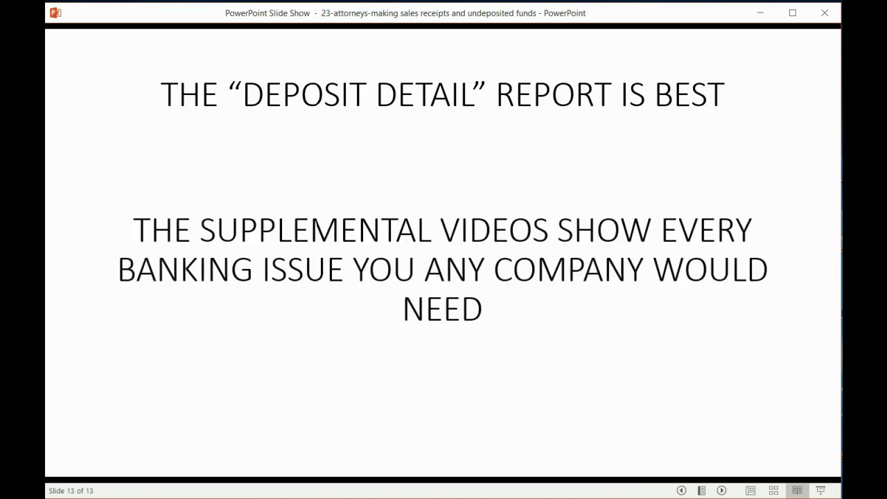
# Step: Switch back to QuickBooks, close the Trial Balance and open the Deposit Detail banking report for all dates
pyautogui.click(686, 497)
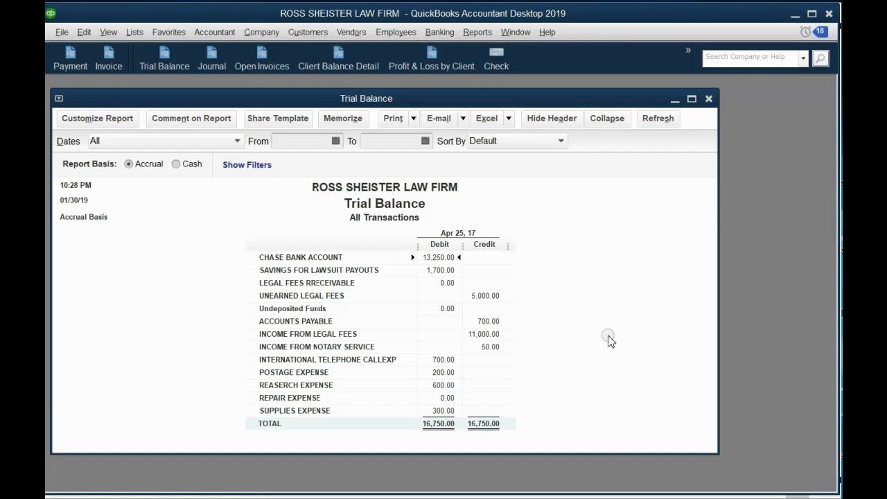
pyautogui.click(708, 99)
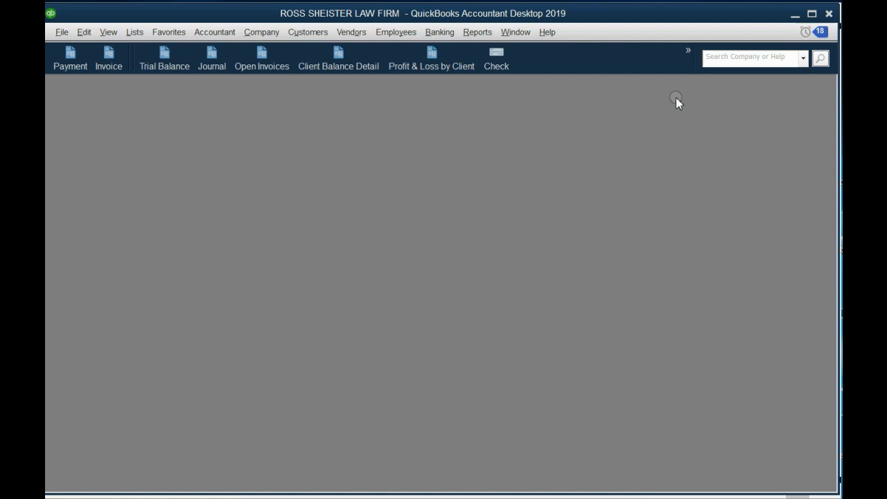
pyautogui.click(466, 35)
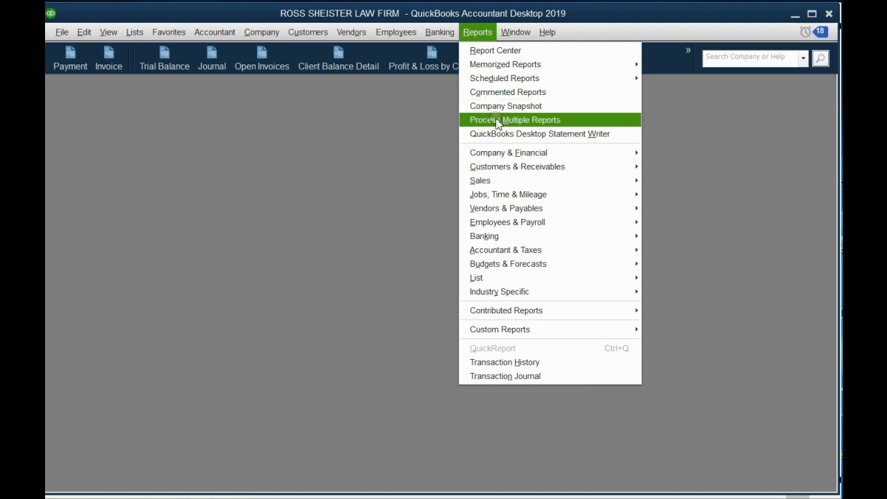
pyautogui.moveTo(506, 237)
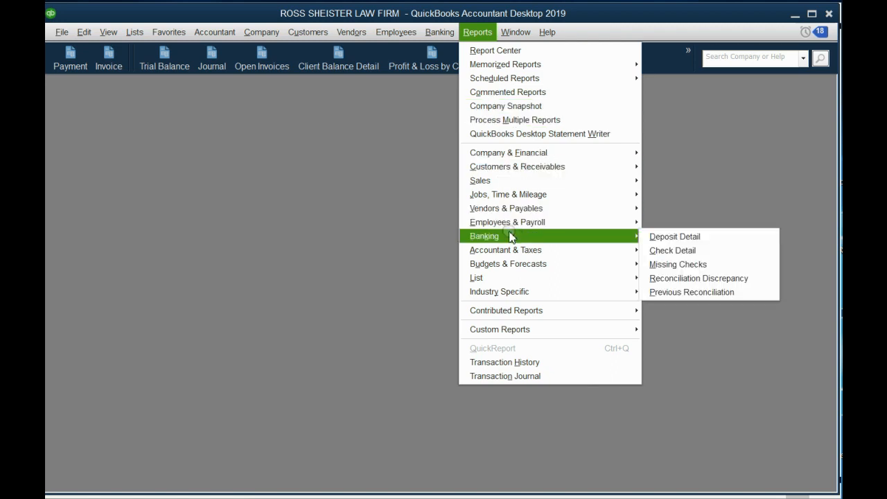
pyautogui.click(646, 236)
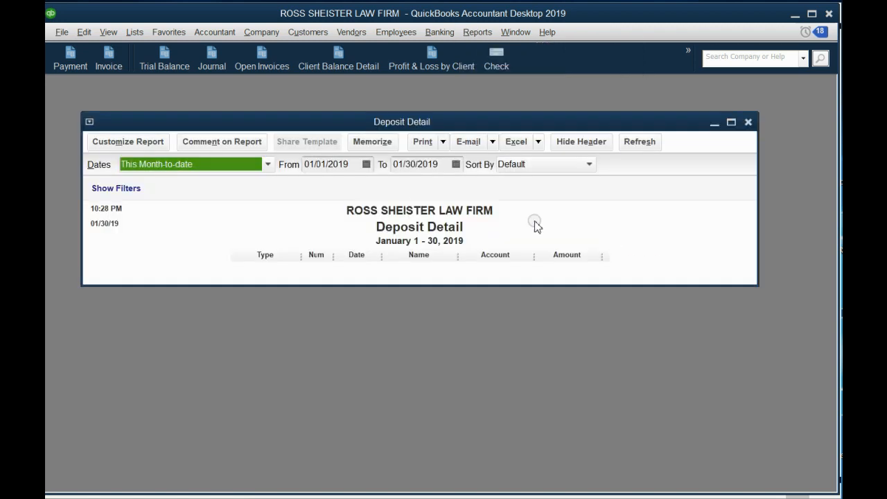
pyautogui.press('a')
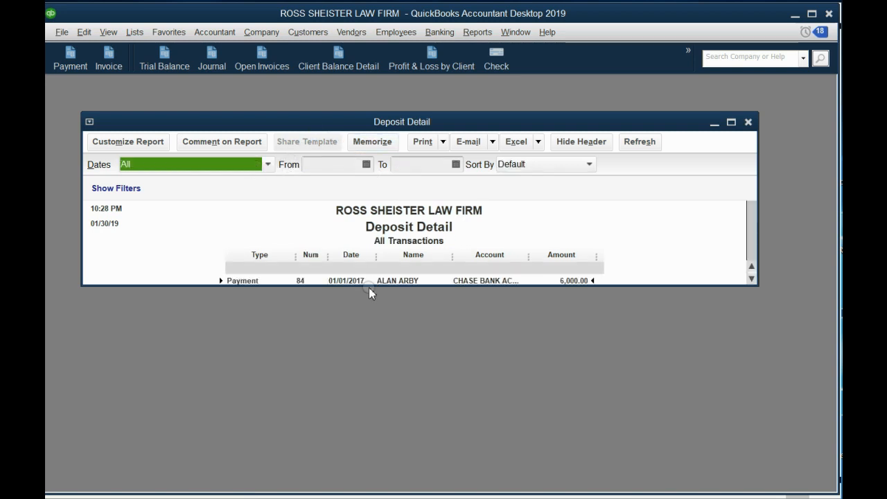
# Step: Enlarge the Deposit Detail report and examine its April 2017 entries, including the 04/25/2017 deposit and the receipt it contains
pyautogui.moveTo(381, 428); pyautogui.dragTo(380, 450)
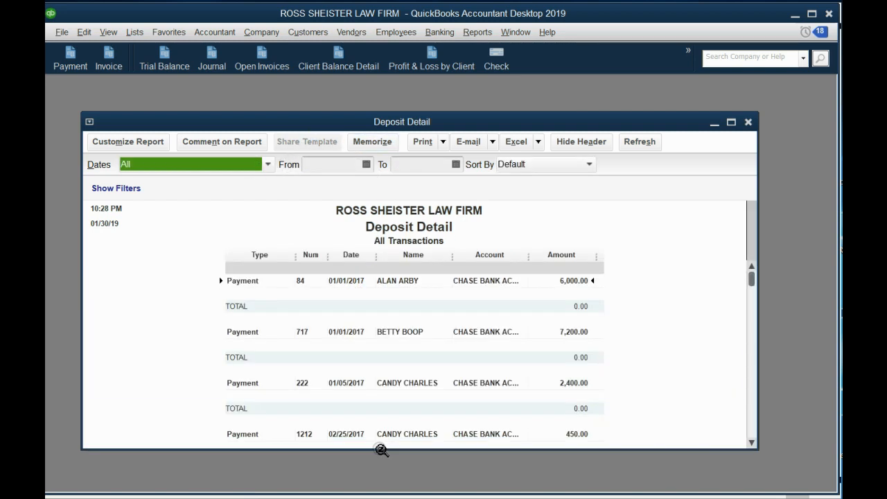
pyautogui.moveTo(753, 278); pyautogui.dragTo(752, 401)
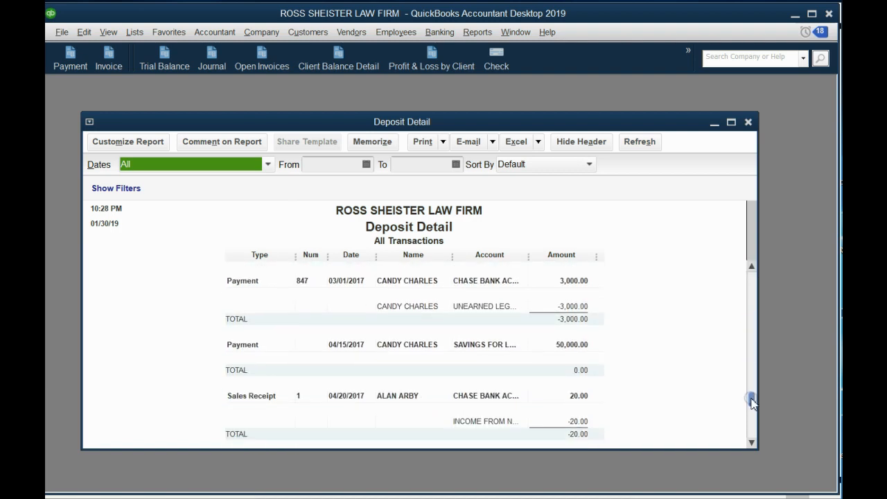
pyautogui.click(238, 345)
pyautogui.click(255, 396)
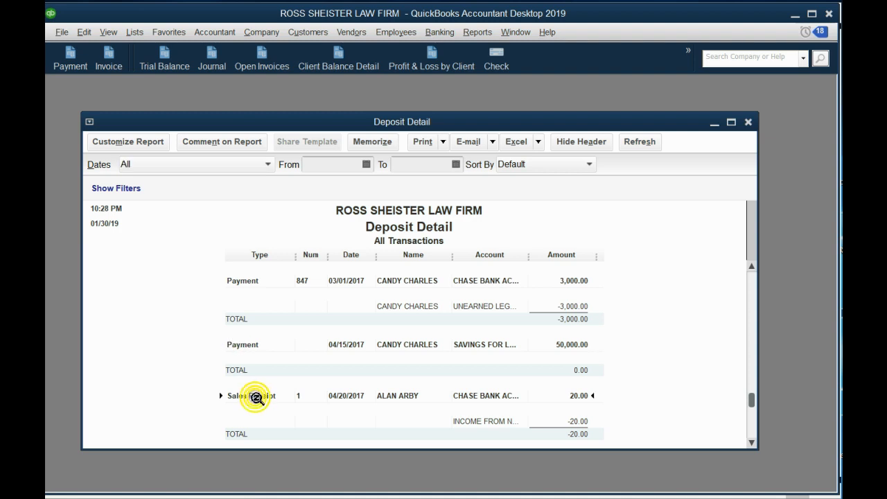
pyautogui.scroll(-2, 255, 397)
pyautogui.click(256, 396)
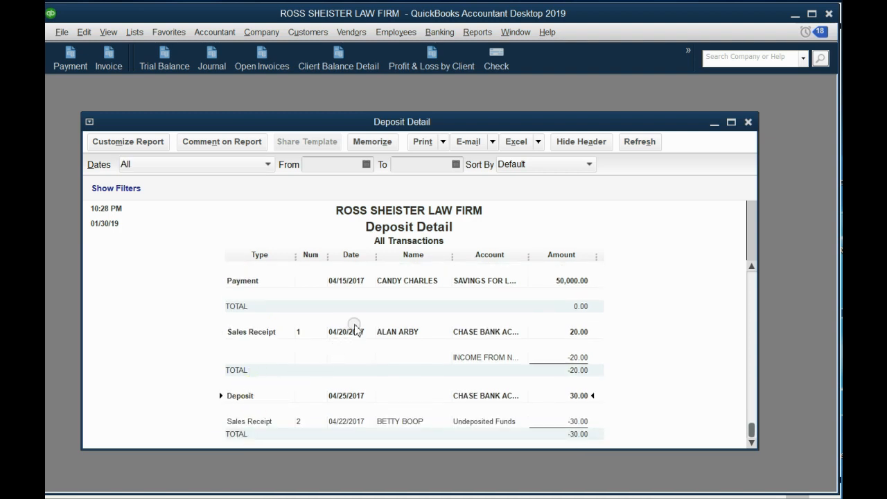
pyautogui.scroll(5, 355, 330)
pyautogui.scroll(3, 355, 330)
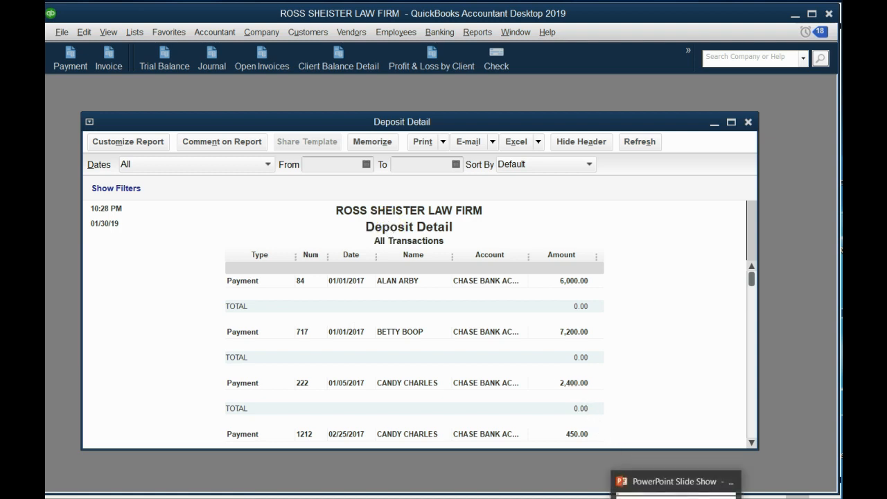
pyautogui.click(675, 496)
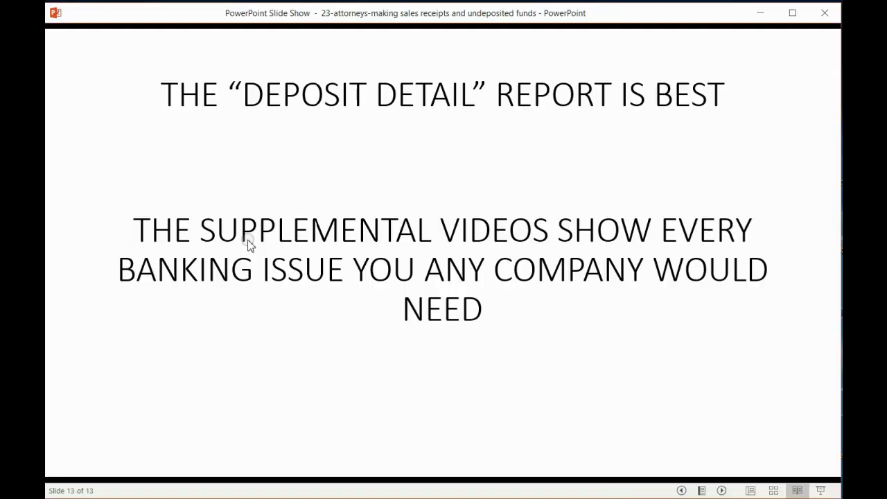